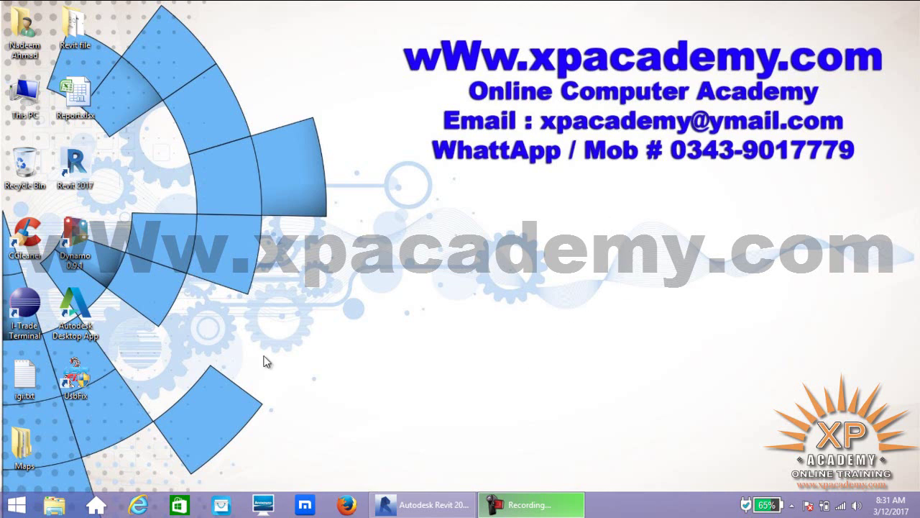
- Restore the Revit Project2 window from the taskbar, showing the empty Level 1 plan
{"action": "left_click", "coordinate": [419, 503]}
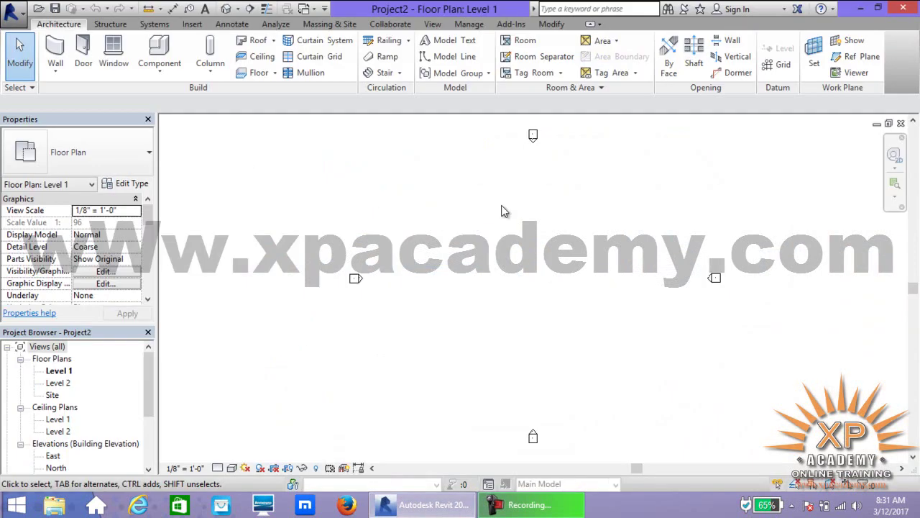
- Begin a Generic - 8" wall chain: short vertical, 20' horizontal, then zigzag corners toward the bottom right
{"action": "left_click", "coordinate": [57, 51]}
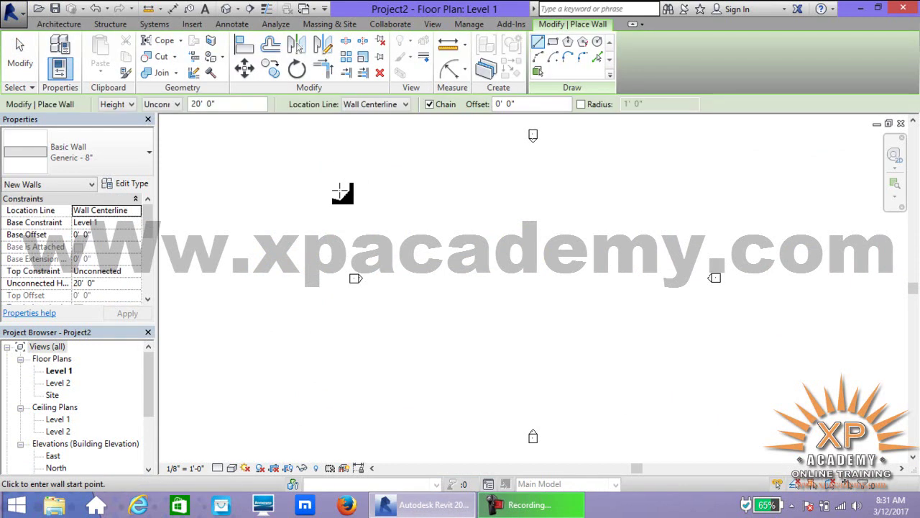
{"action": "mouse_move", "coordinate": [433, 226]}
{"action": "middle_mouse_down"}
{"action": "mouse_move", "coordinate": [412, 230]}
{"action": "mouse_move", "coordinate": [422, 233]}
{"action": "mouse_move", "coordinate": [399, 253]}
{"action": "middle_mouse_up"}
{"action": "scroll", "coordinate": [419, 223], "scroll_direction": "up", "scroll_amount": 1}
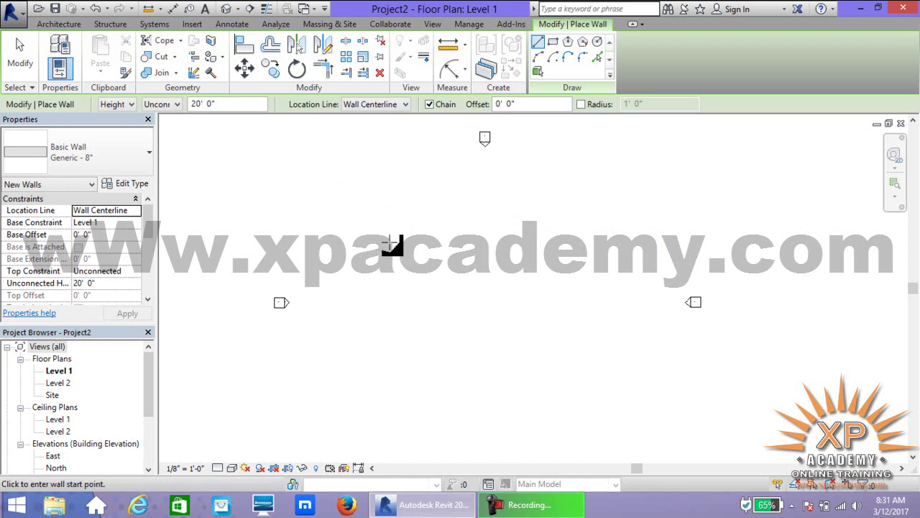
{"action": "left_click", "coordinate": [386, 302]}
{"action": "left_click", "coordinate": [386, 243]}
{"action": "left_click", "coordinate": [445, 242]}
{"action": "left_click", "coordinate": [459, 205]}
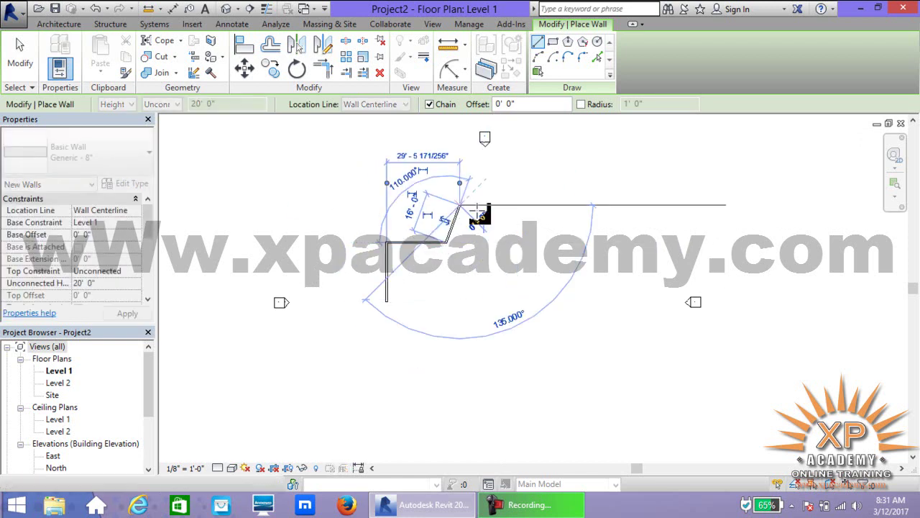
{"action": "left_click", "coordinate": [507, 222]}
{"action": "left_click", "coordinate": [547, 279]}
{"action": "left_click", "coordinate": [503, 322]}
{"action": "left_click", "coordinate": [768, 396]}
{"action": "left_click", "coordinate": [772, 372]}
- Continue the walls up the right side, across the top, down the left and along the bottom
{"action": "left_click", "coordinate": [798, 243]}
{"action": "left_click", "coordinate": [641, 181]}
{"action": "left_click", "coordinate": [626, 227]}
{"action": "left_click", "coordinate": [568, 171]}
{"action": "left_click", "coordinate": [337, 191]}
{"action": "left_click", "coordinate": [260, 252]}
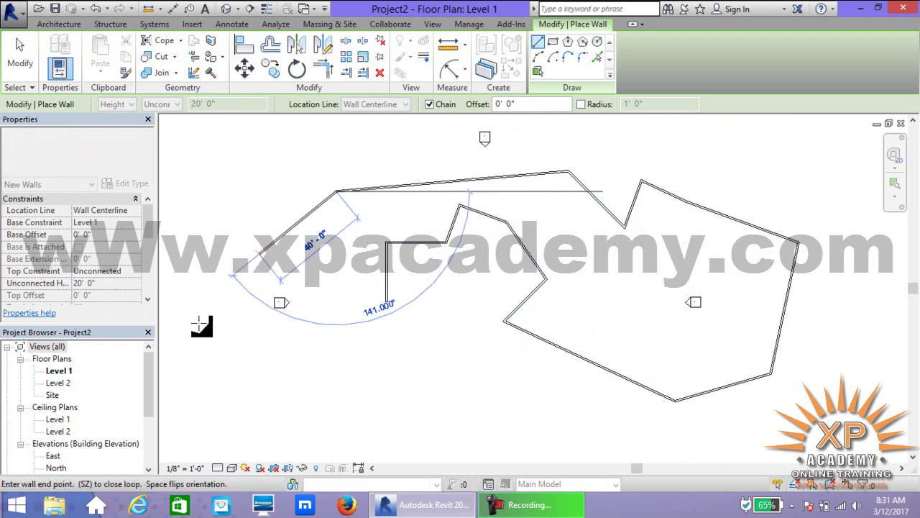
{"action": "left_click", "coordinate": [199, 332]}
{"action": "left_click", "coordinate": [274, 426]}
{"action": "left_click", "coordinate": [359, 403]}
{"action": "key", "text": "Escape"}
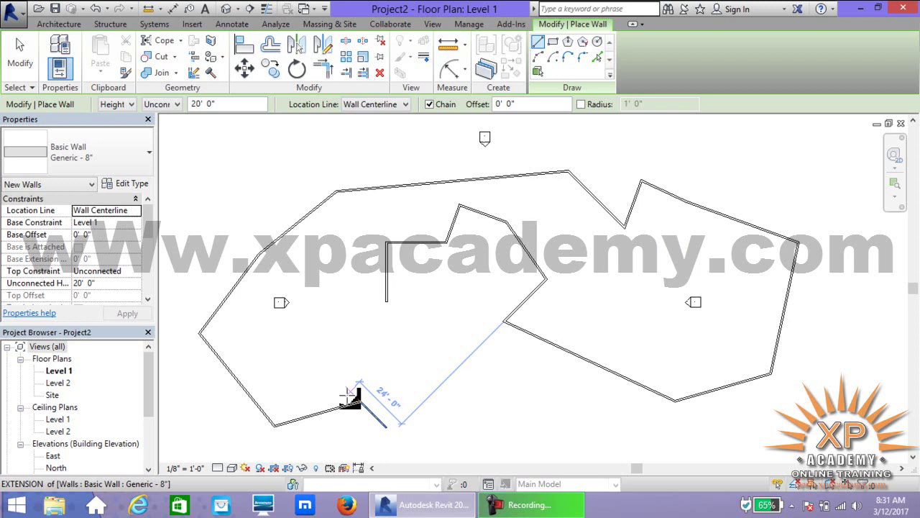
{"action": "key", "text": "Escape"}
{"action": "key", "text": "Escape"}
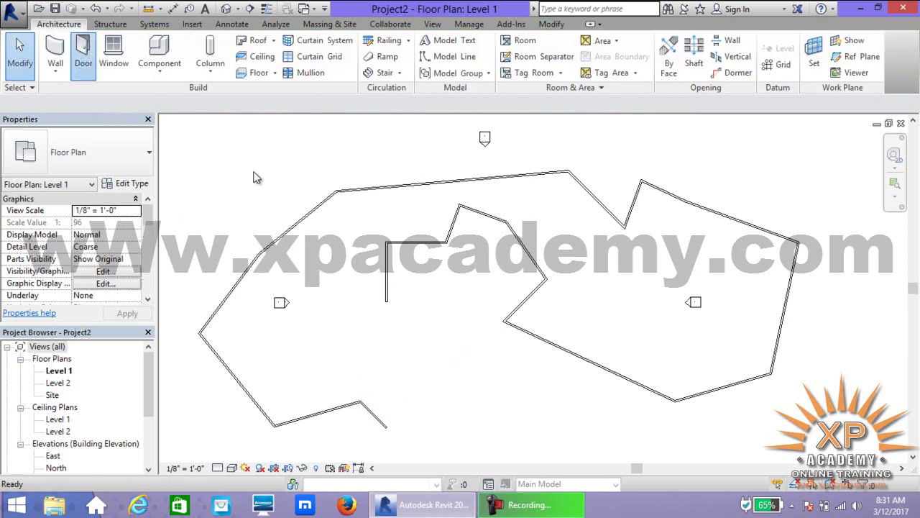
- Place Single-Flush doors on the left, top, short diagonal and interior horizontal walls
{"action": "left_click", "coordinate": [285, 230]}
{"action": "left_click", "coordinate": [464, 180]}
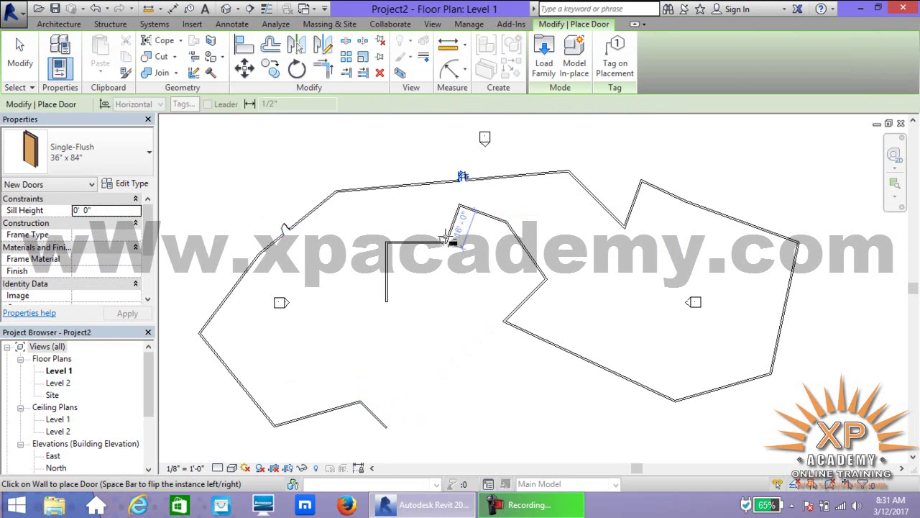
{"action": "left_click", "coordinate": [449, 227]}
{"action": "left_click", "coordinate": [402, 247]}
{"action": "key", "text": "Escape"}
{"action": "key", "text": "Escape"}
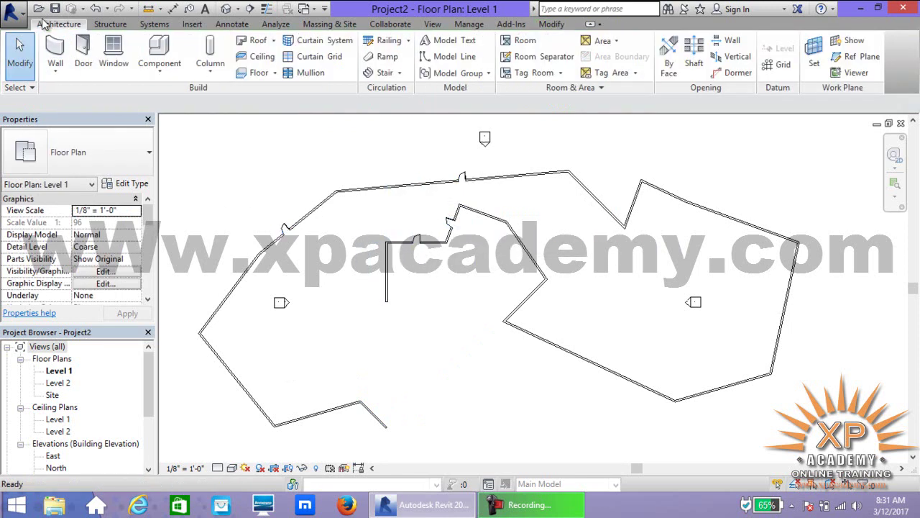
{"action": "left_click", "coordinate": [83, 49]}
{"action": "key", "text": "Escape"}
{"action": "key", "text": "Escape"}
- Place Fixed 36" x 48" windows on the lower-right and right walls
{"action": "left_click", "coordinate": [113, 52]}
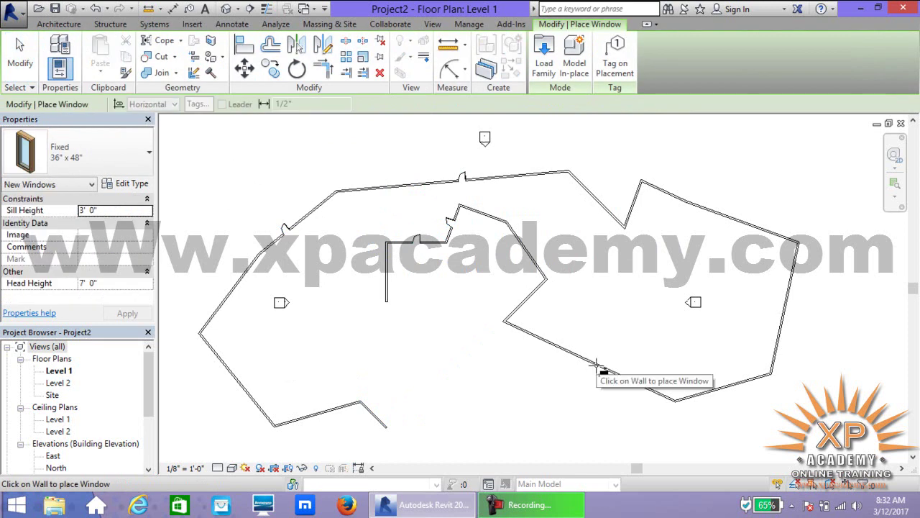
{"action": "left_click", "coordinate": [721, 388]}
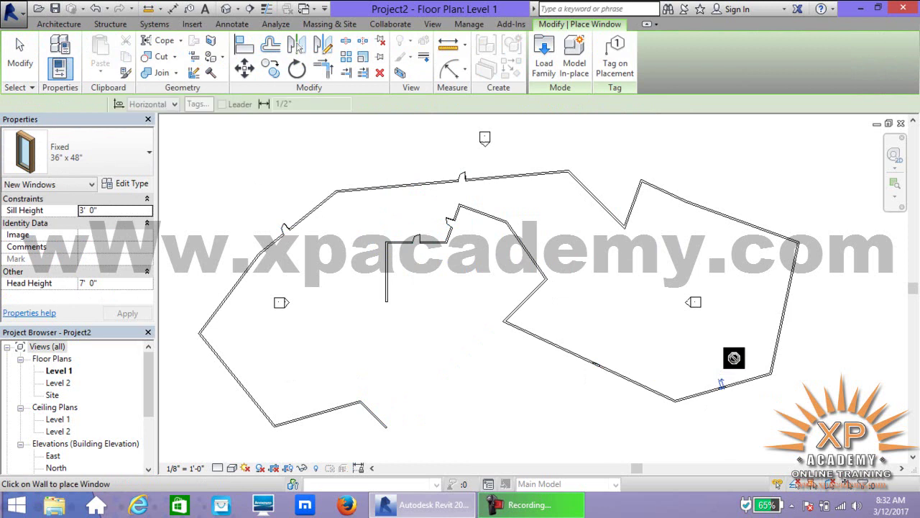
{"action": "left_click", "coordinate": [787, 314]}
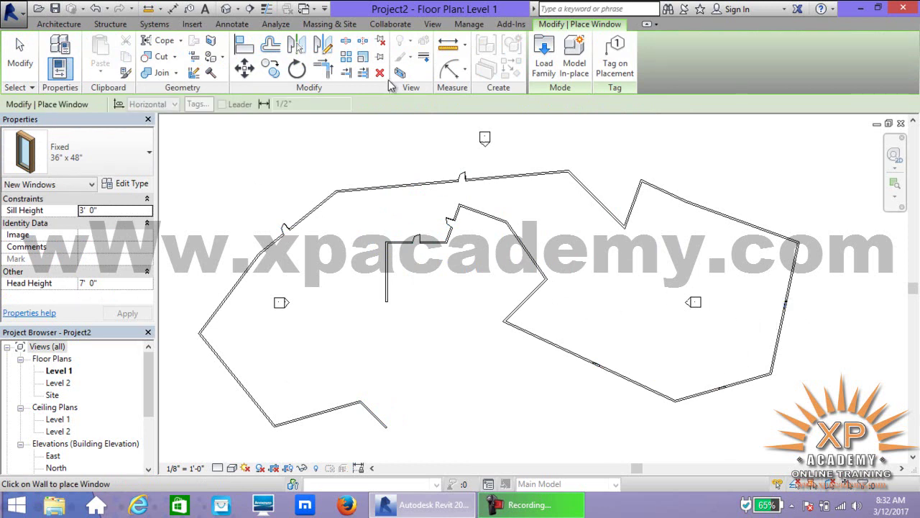
{"action": "key", "text": "Escape"}
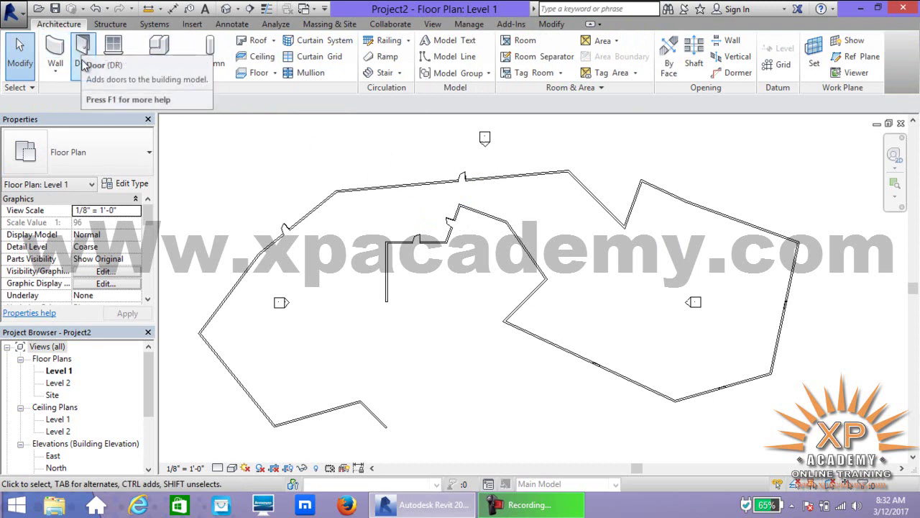
- Copy the long top wall into the lower-right plan area; a failed move attempt gets reverted
{"action": "left_click", "coordinate": [405, 192]}
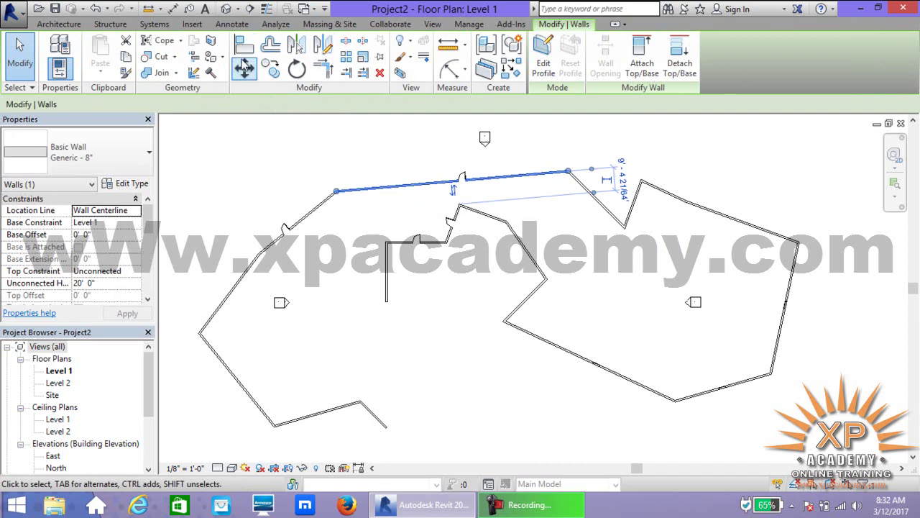
{"action": "left_click", "coordinate": [272, 69]}
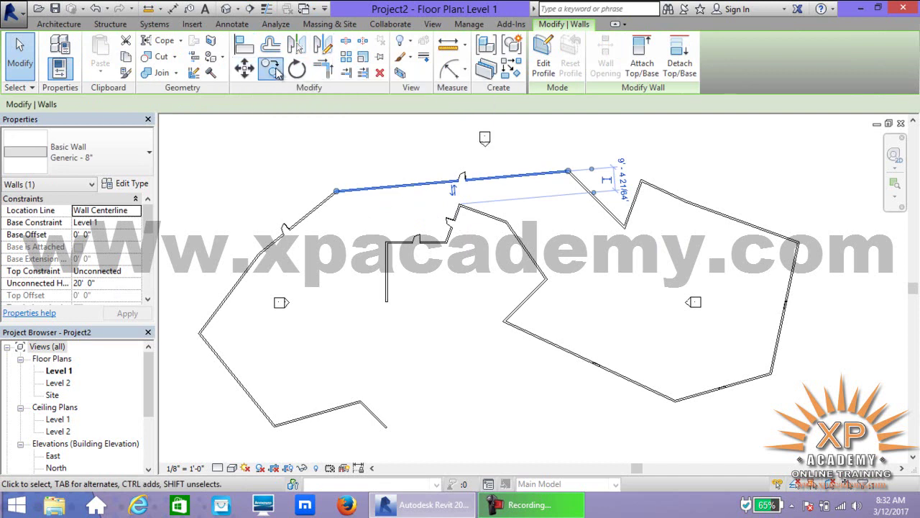
{"action": "left_click", "coordinate": [487, 185]}
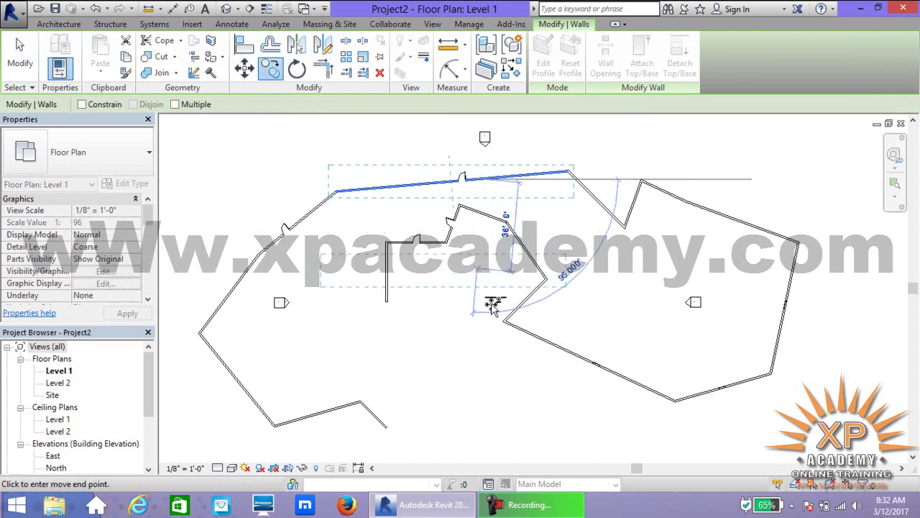
{"action": "left_click", "coordinate": [559, 364]}
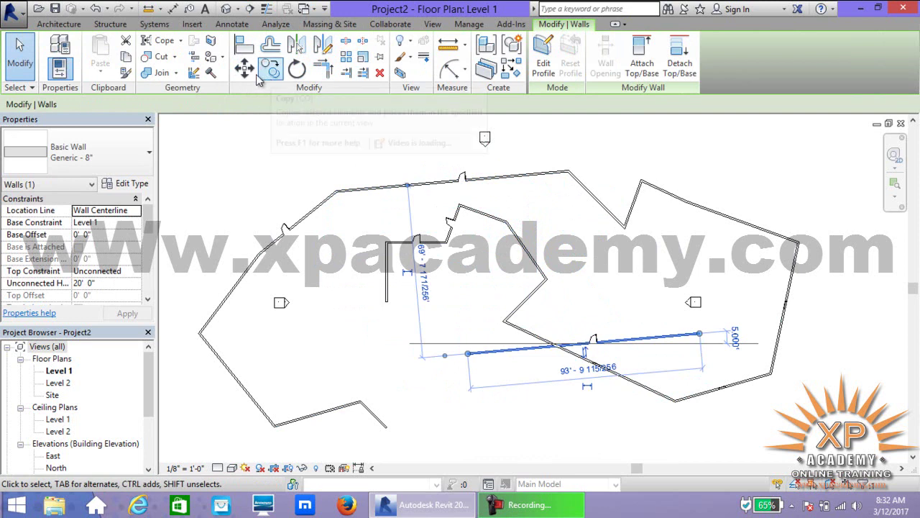
{"action": "left_click", "coordinate": [252, 72]}
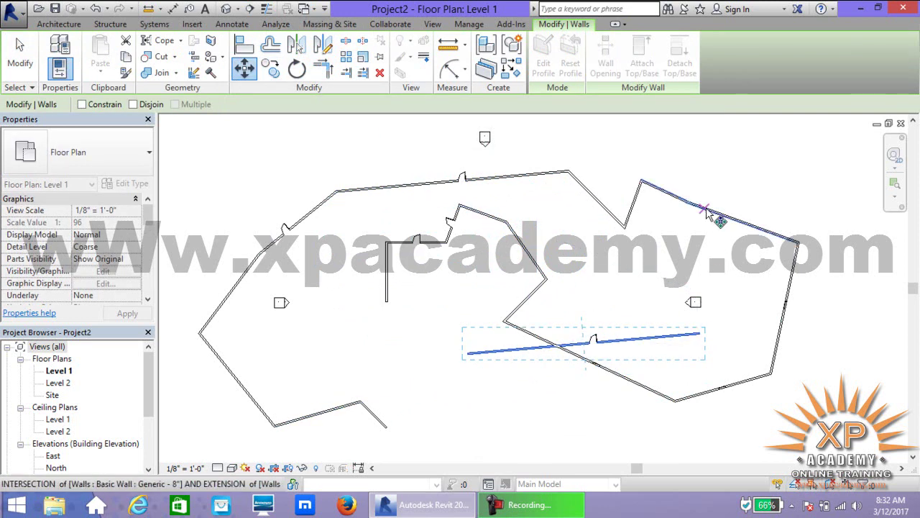
{"action": "left_click", "coordinate": [708, 212]}
{"action": "left_click", "coordinate": [730, 185]}
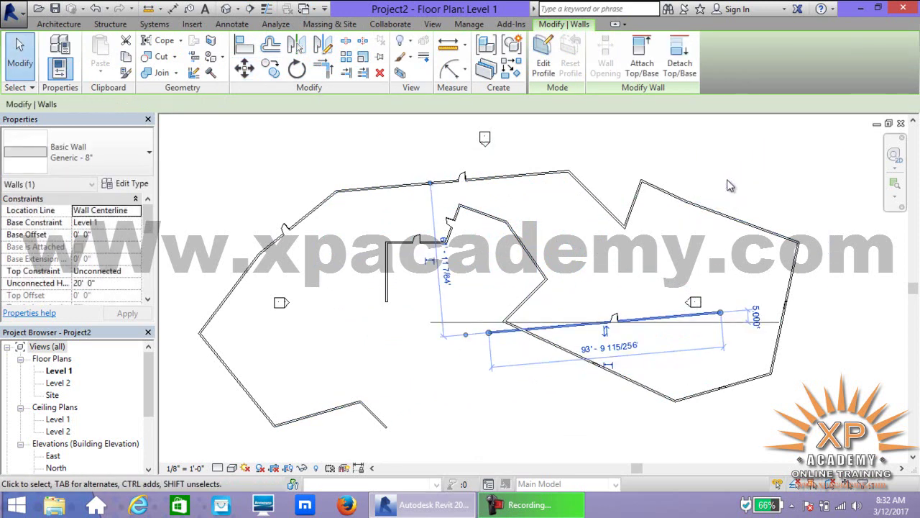
{"action": "left_click_drag", "start_coordinate": [729, 205], "coordinate": [733, 194]}
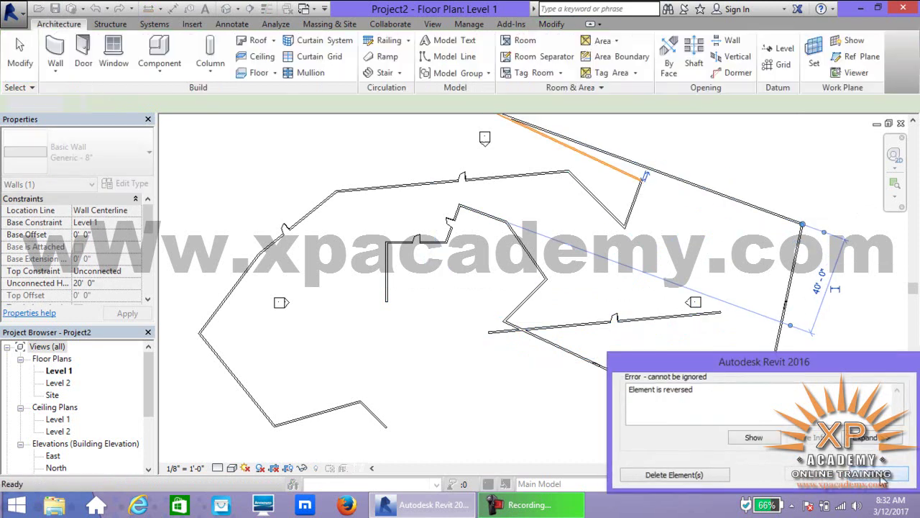
{"action": "left_click", "coordinate": [883, 480]}
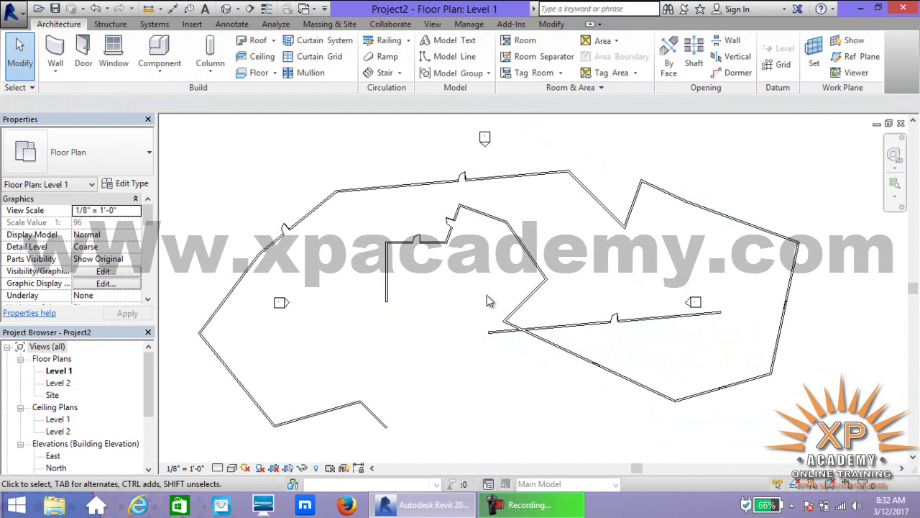
- Move the copied interior wall 12' straight up, then deselect it
{"action": "left_click", "coordinate": [600, 330]}
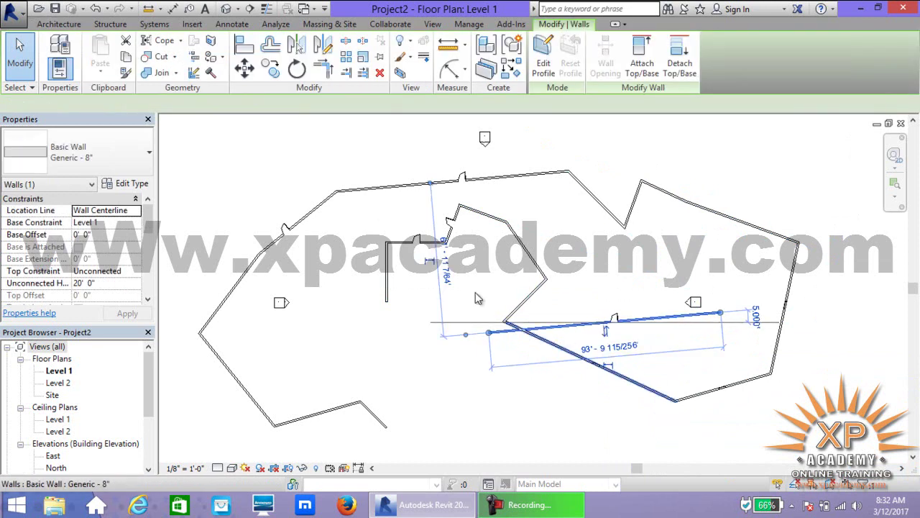
{"action": "left_click", "coordinate": [255, 72]}
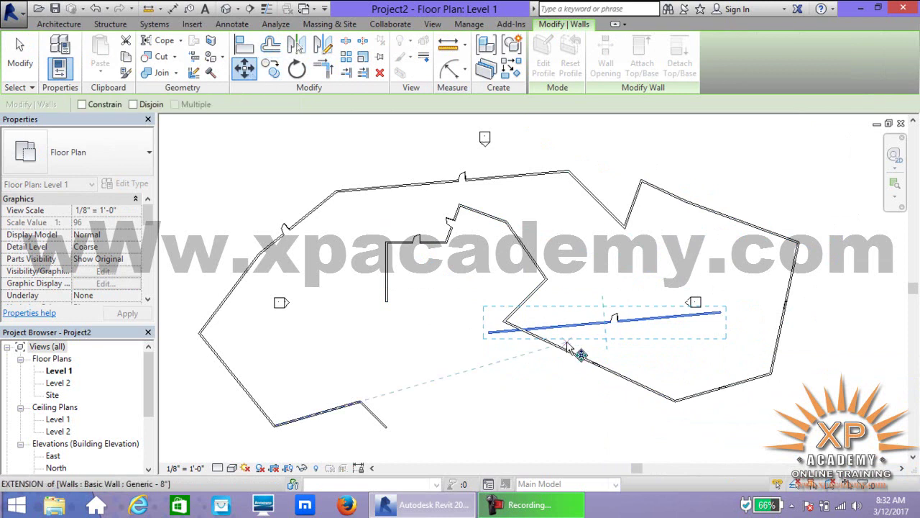
{"action": "left_click", "coordinate": [590, 322]}
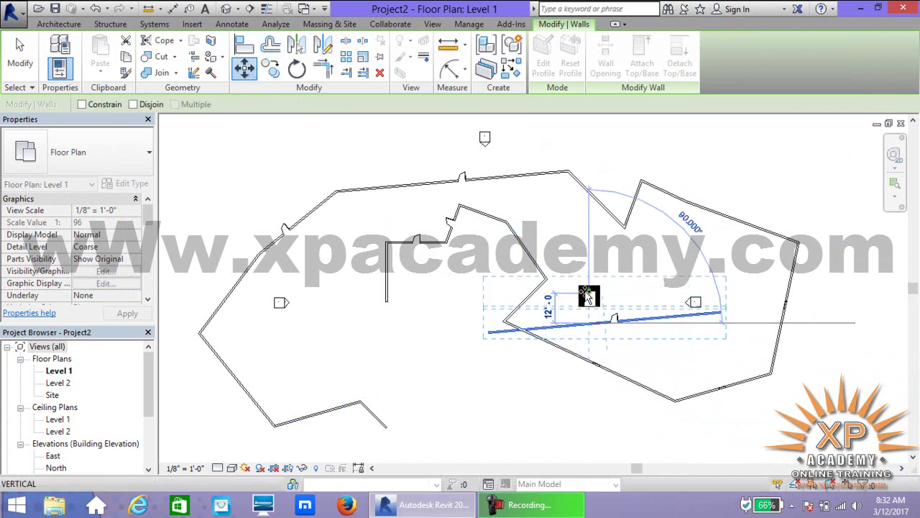
{"action": "left_click", "coordinate": [587, 295]}
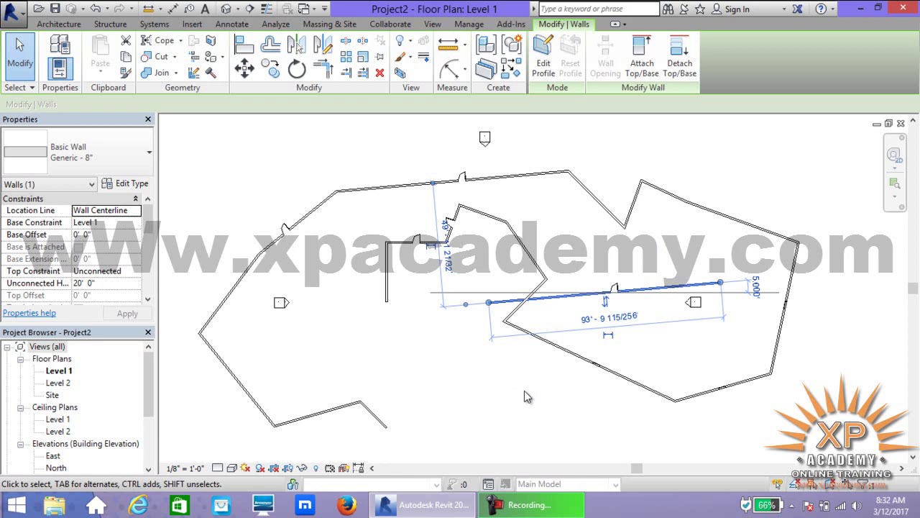
{"action": "left_click", "coordinate": [541, 407]}
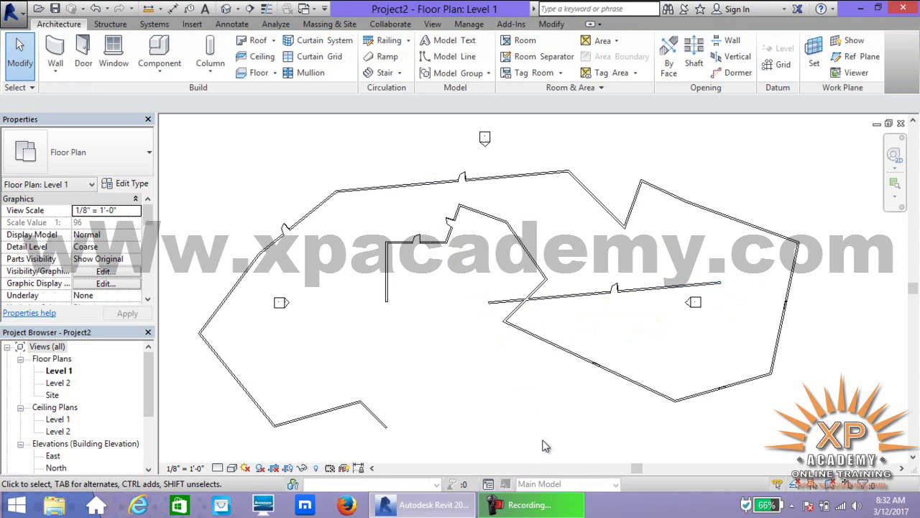
- Undo and redo the wall move with Ctrl+Z/Ctrl+Y and with the Undo/Redo buttons
{"action": "key", "text": "ctrl+z"}
{"action": "key", "text": "ctrl+y"}
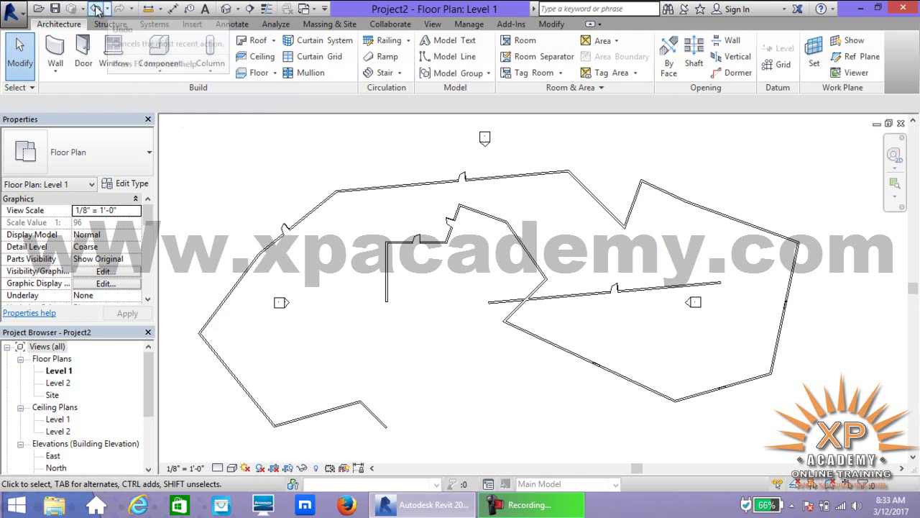
{"action": "left_click", "coordinate": [96, 9]}
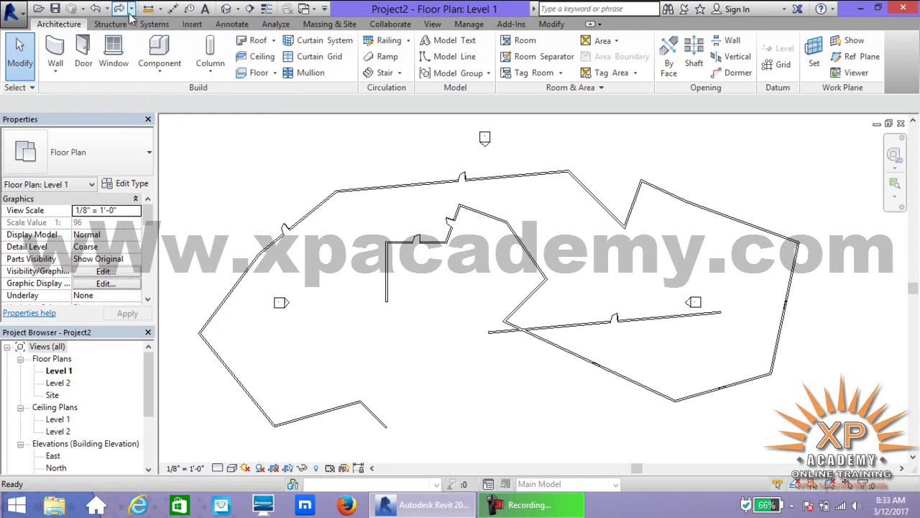
{"action": "left_click", "coordinate": [119, 9]}
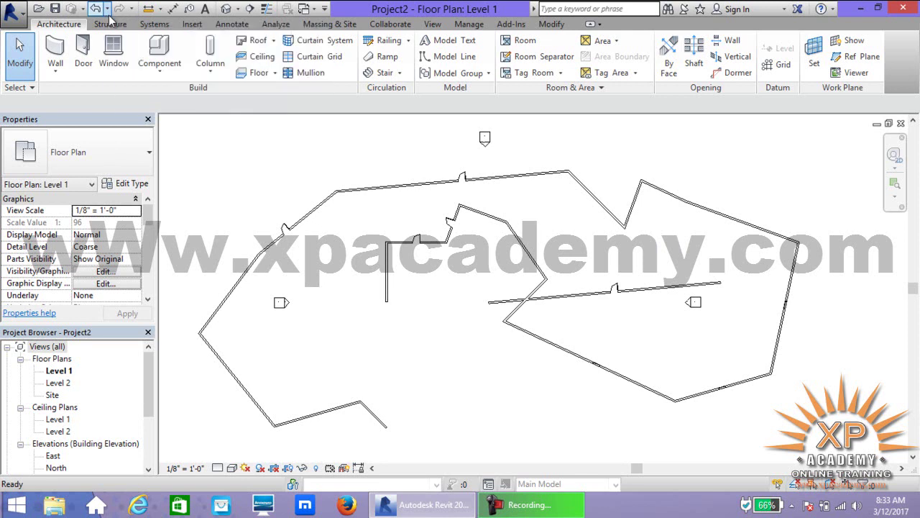
- Undo ten commands at once from the Undo list, back to the third Door
{"action": "left_click", "coordinate": [107, 10]}
{"action": "scroll", "coordinate": [171, 144], "scroll_direction": "down", "scroll_amount": 2}
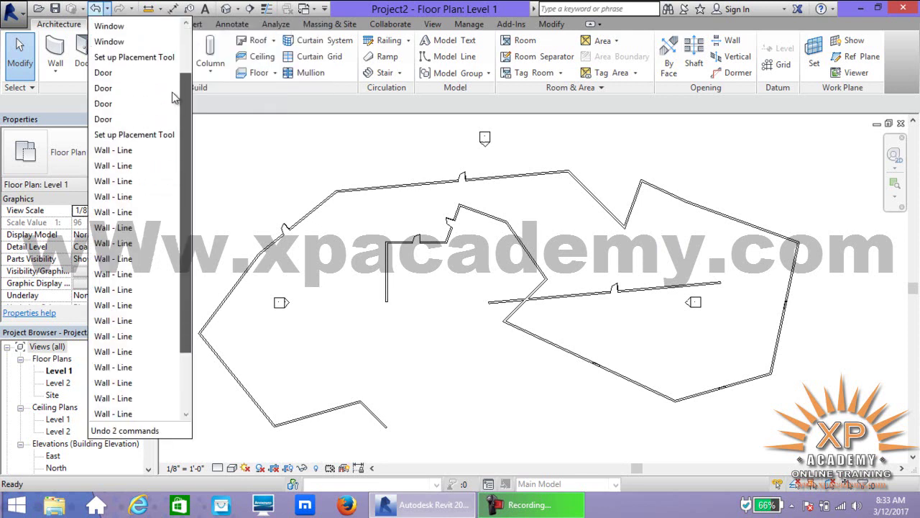
{"action": "scroll", "coordinate": [174, 178], "scroll_direction": "down", "scroll_amount": 1}
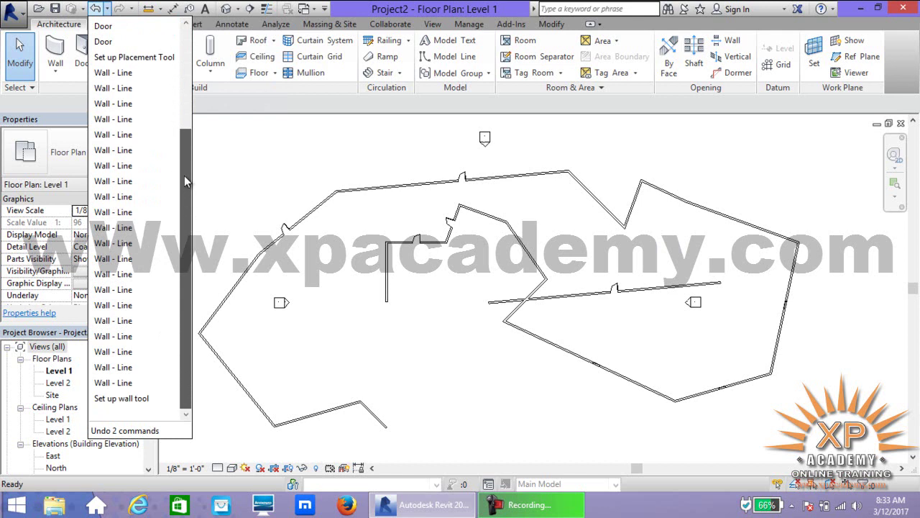
{"action": "left_click_drag", "start_coordinate": [184, 150], "coordinate": [192, 66]}
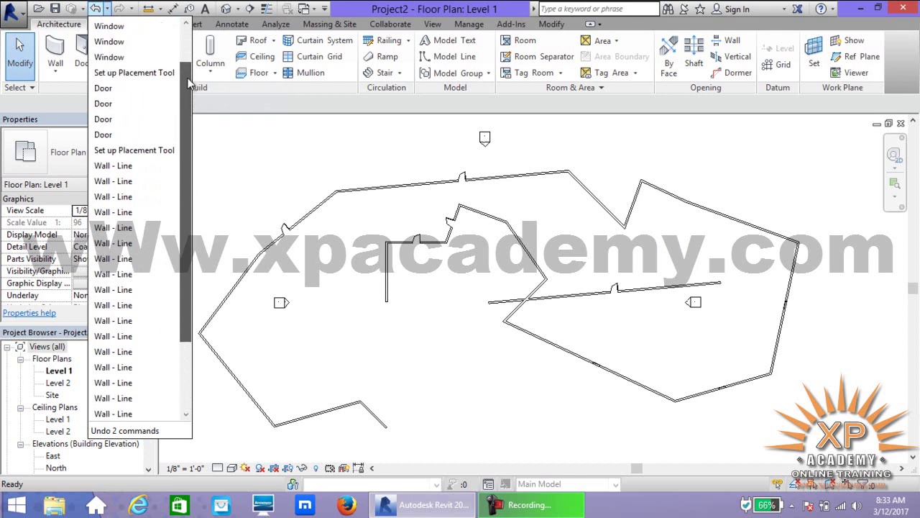
{"action": "left_click_drag", "start_coordinate": [192, 64], "coordinate": [185, 45]}
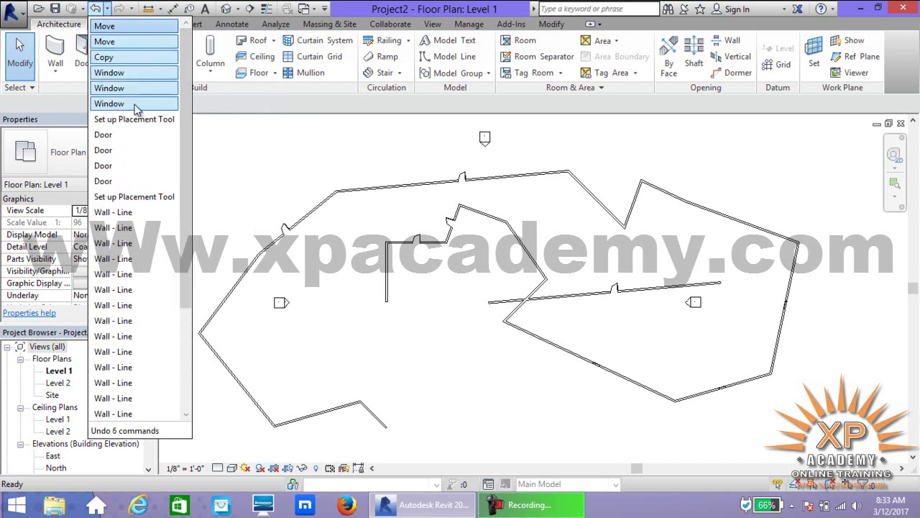
{"action": "left_click", "coordinate": [120, 167]}
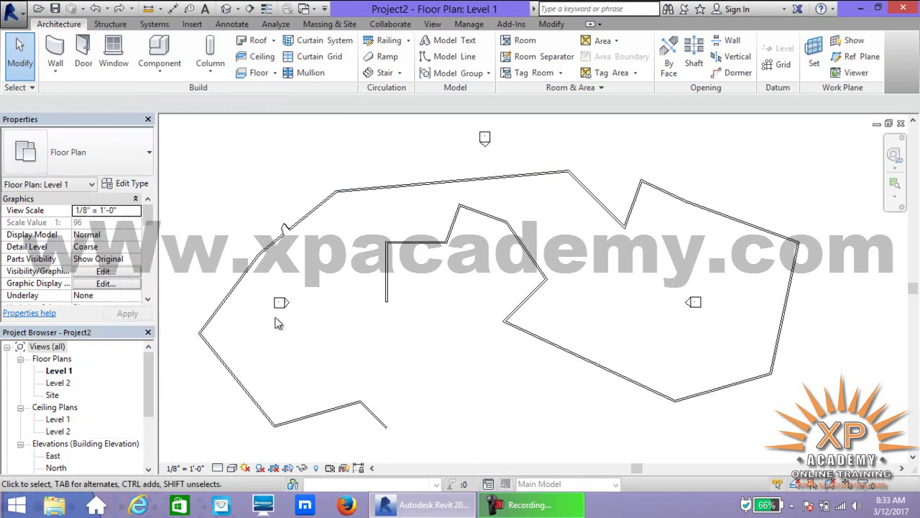
- Redo the three Door placements, then the Window and Copy steps from the Redo list
{"action": "scroll", "coordinate": [279, 320], "scroll_direction": "up", "scroll_amount": 2}
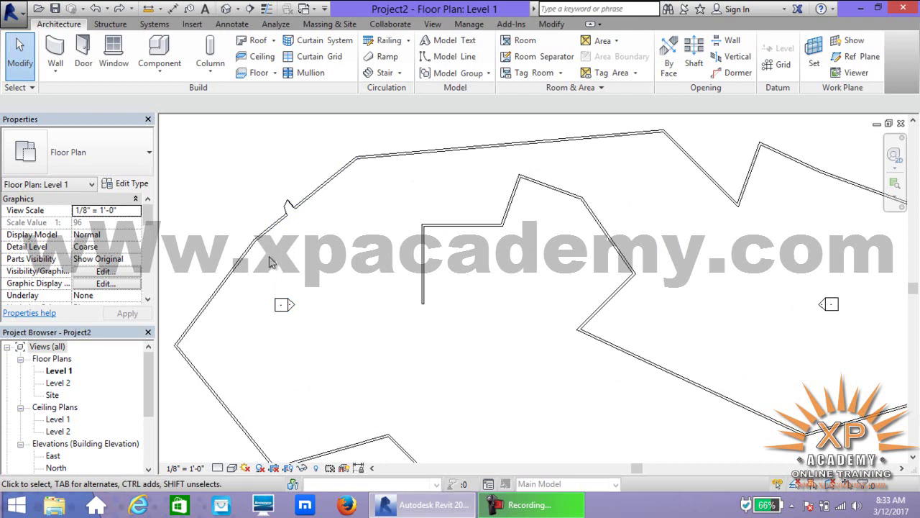
{"action": "left_click", "coordinate": [131, 10]}
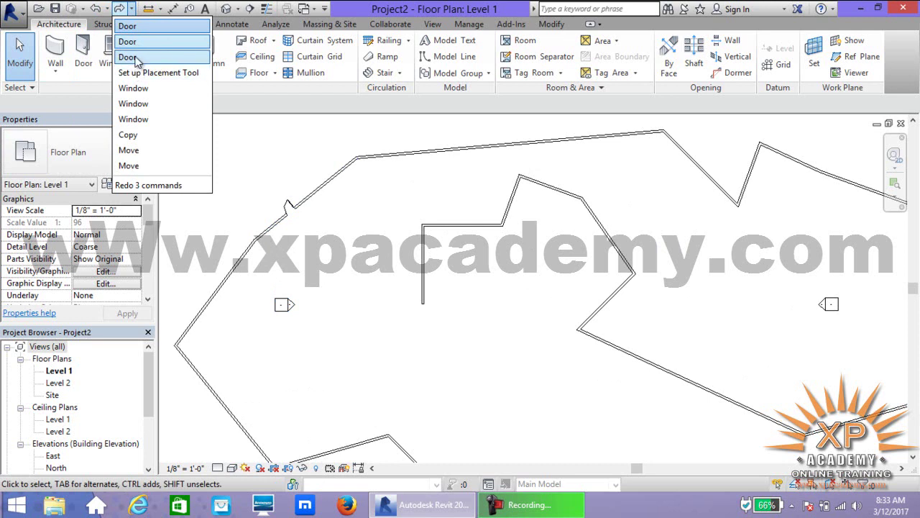
{"action": "left_click", "coordinate": [137, 60]}
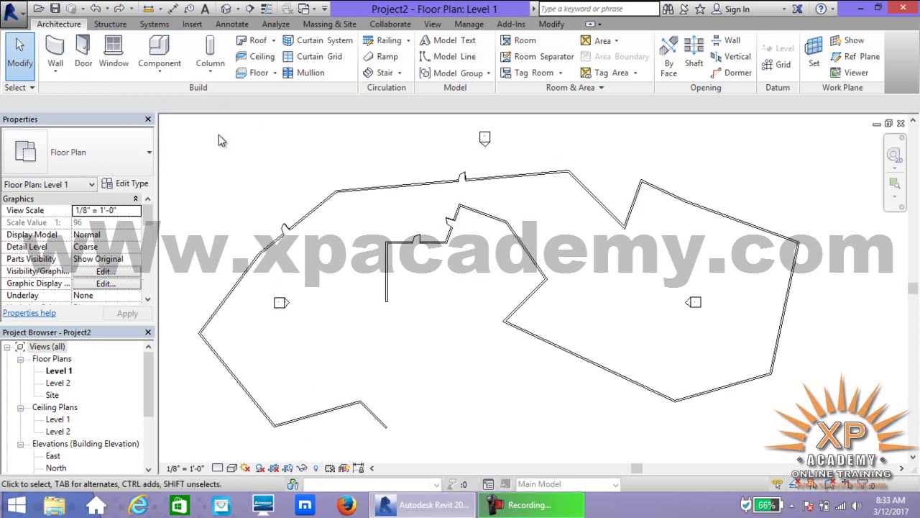
{"action": "left_click", "coordinate": [131, 10]}
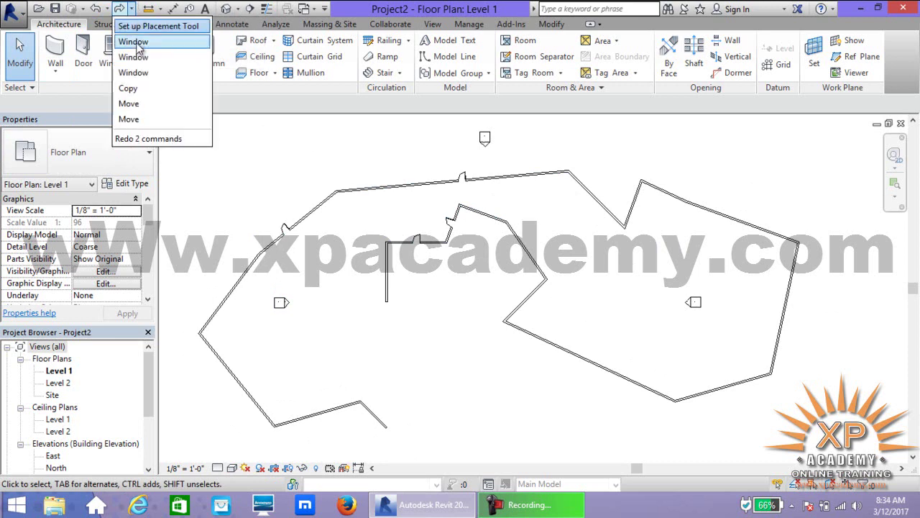
{"action": "left_click", "coordinate": [140, 104]}
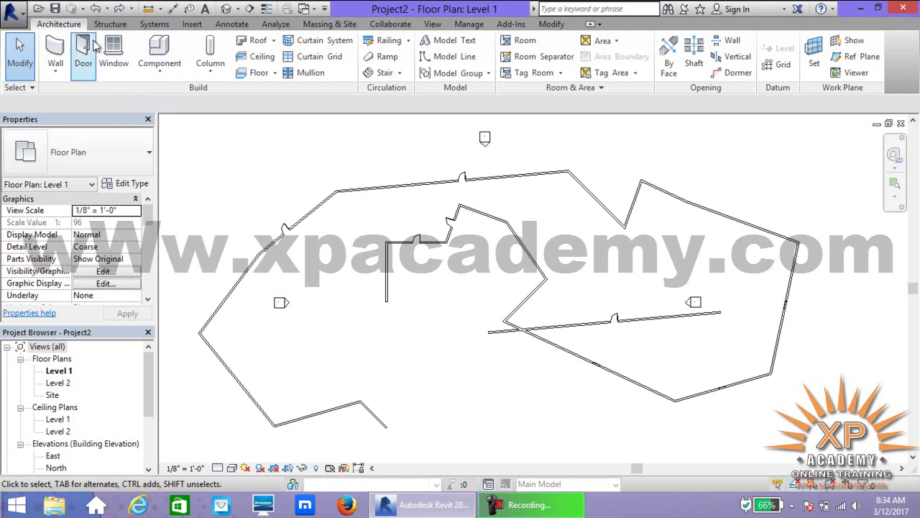
- Review the Undo history and the remaining Redo entry for the final wall Move
{"action": "left_click", "coordinate": [107, 10]}
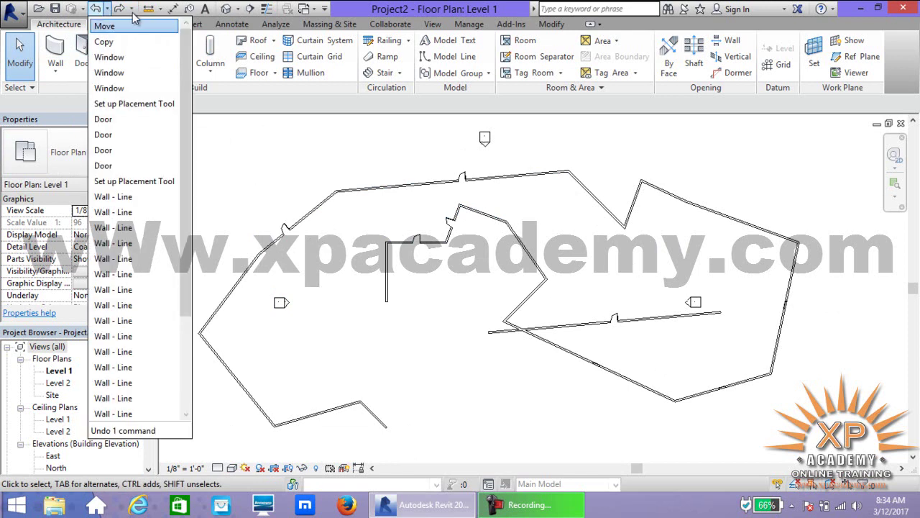
{"action": "left_click", "coordinate": [124, 20]}
{"action": "left_click", "coordinate": [132, 9]}
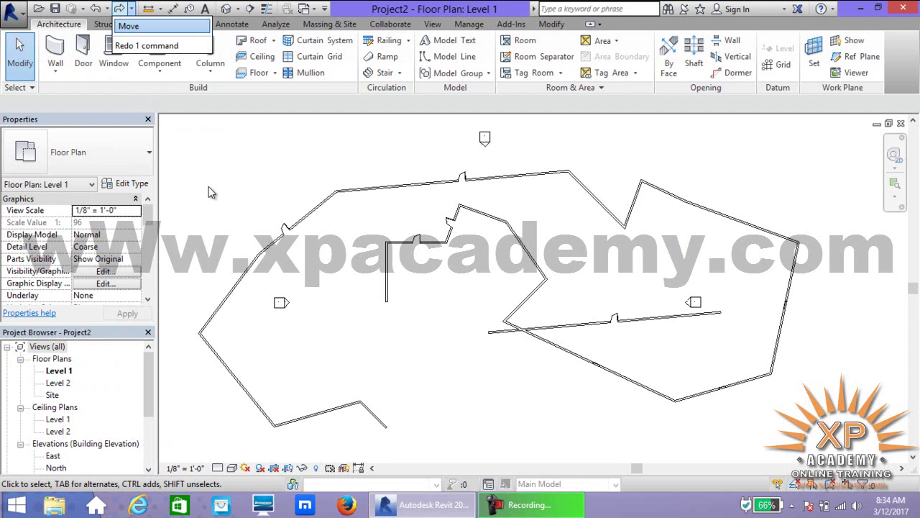
{"action": "left_click", "coordinate": [150, 34]}
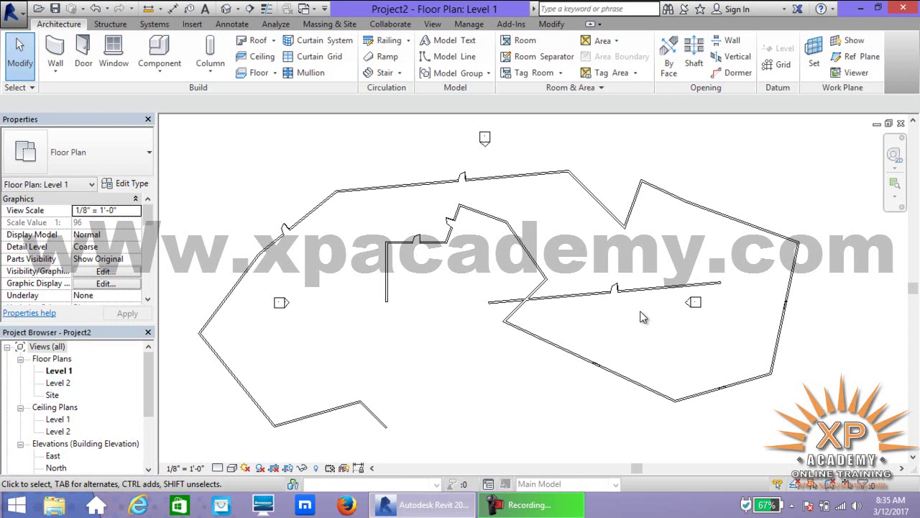
- Minimize the Revit window to reveal the Windows desktop
{"action": "left_click", "coordinate": [861, 8]}
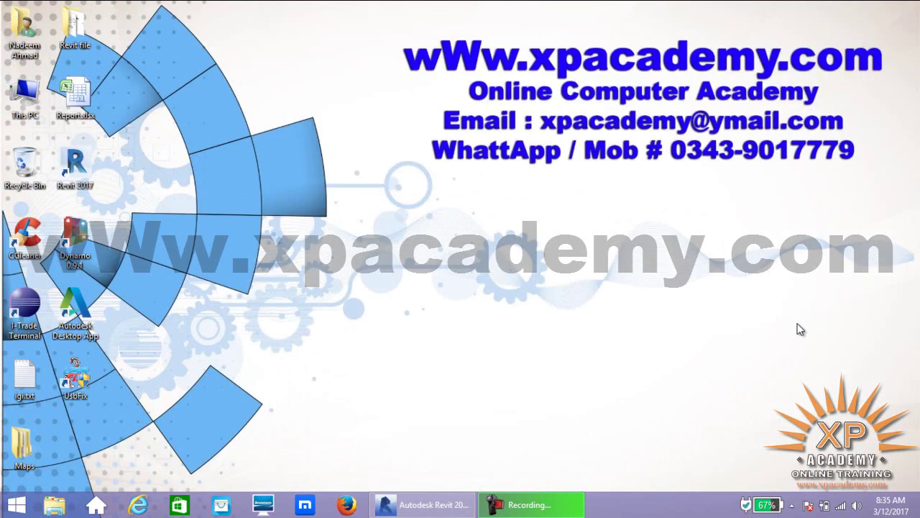